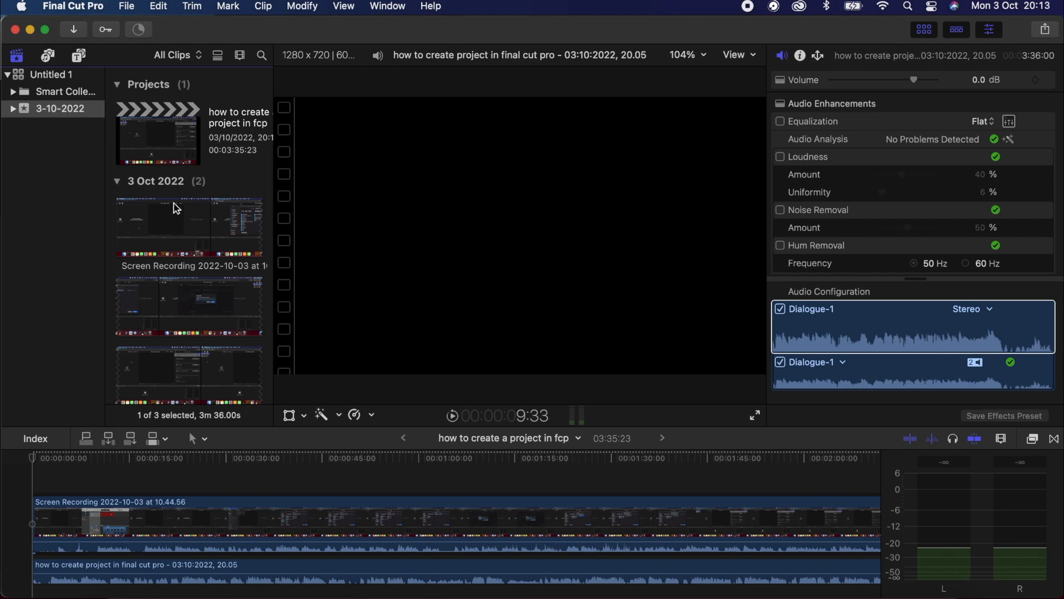
Step: Look through the screen recording and the separately recorded audio clip in the event's browser
{"action": "left_click", "coordinate": [169, 229]}
{"action": "scroll", "coordinate": [219, 214], "scroll_direction": "down", "scroll_amount": 3}
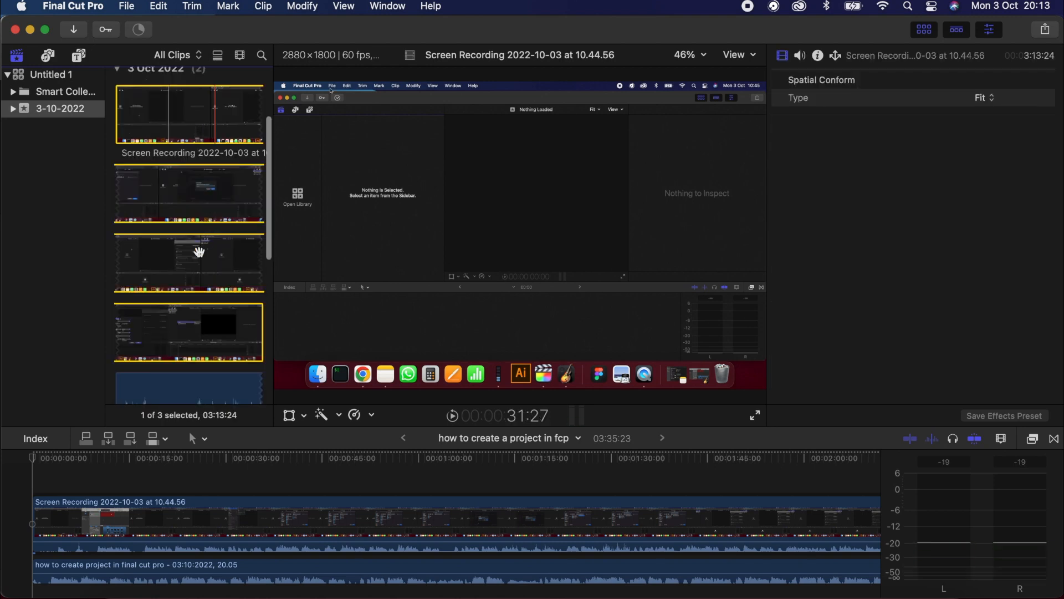
{"action": "scroll", "coordinate": [199, 238], "scroll_direction": "down", "scroll_amount": 5}
{"action": "left_click", "coordinate": [202, 215]}
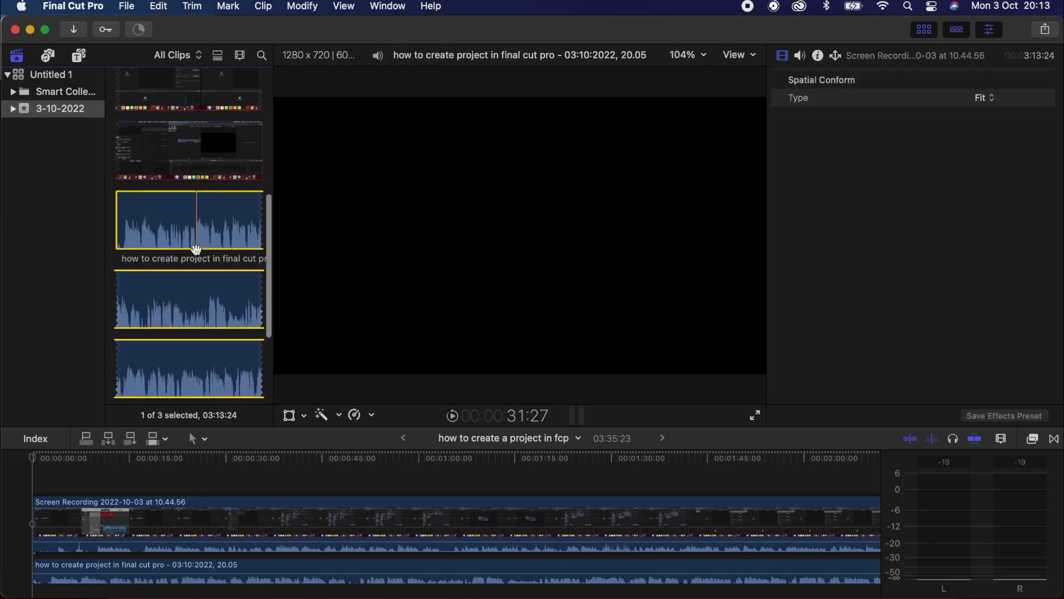
Step: Play the project timeline from about 00:00:08:29 to compare the screen recording with its separate audio
{"action": "left_click_drag", "start_coordinate": [57, 462], "coordinate": [91, 463]}
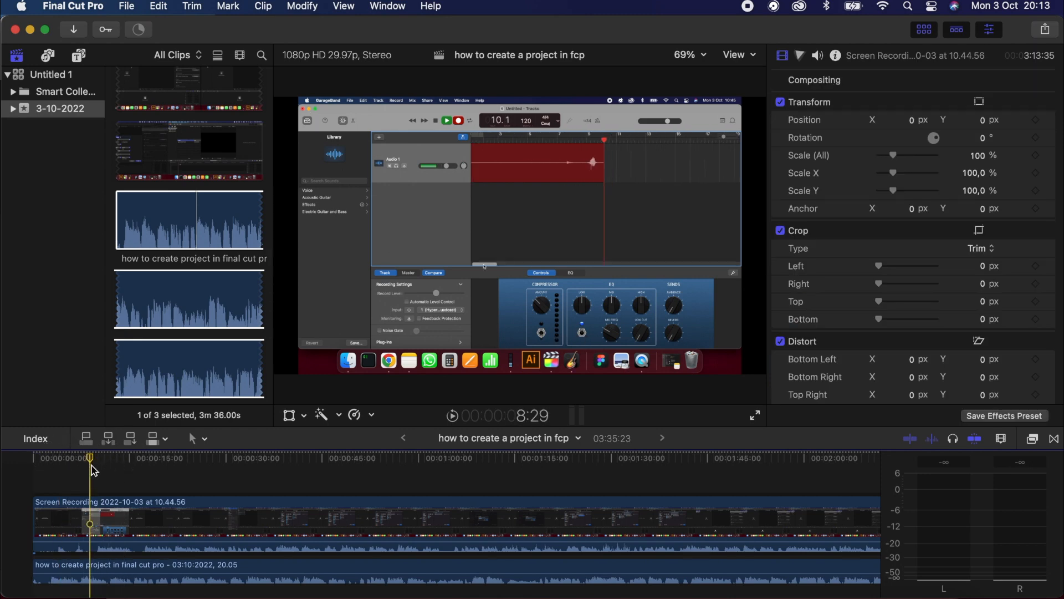
{"action": "key", "text": "space"}
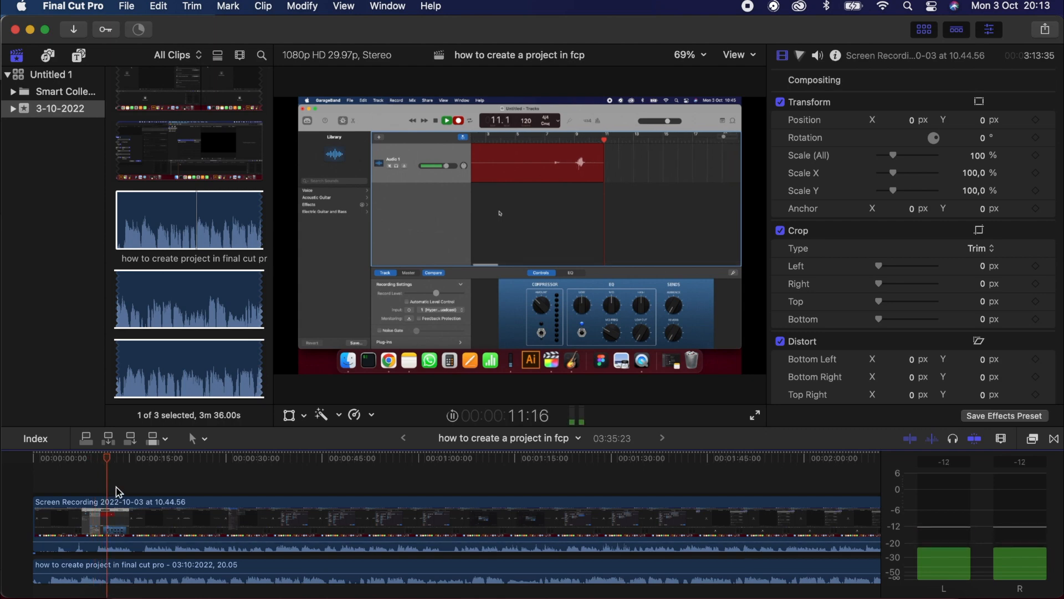
{"action": "key", "text": "space"}
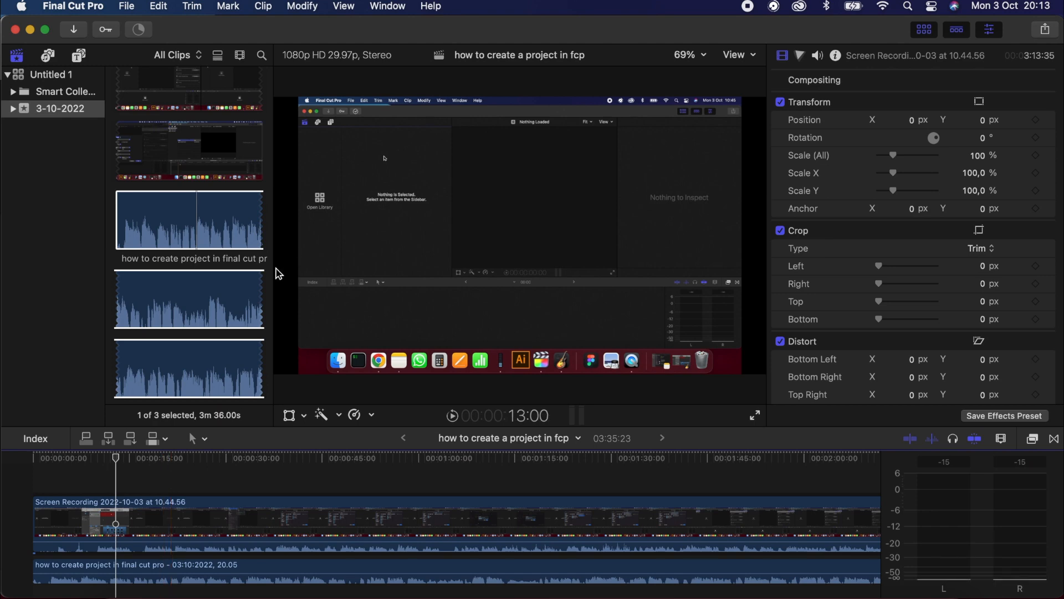
Step: Widen the browser slightly and select the audio clip together with the screen recording clip
{"action": "left_click_drag", "start_coordinate": [278, 271], "coordinate": [281, 275]}
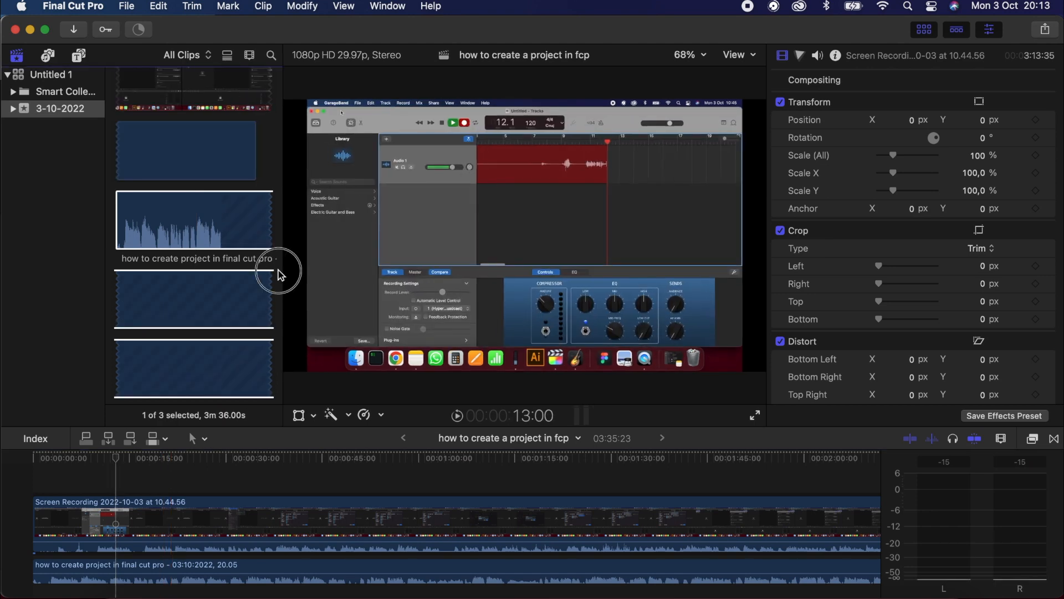
{"action": "left_click", "coordinate": [205, 525]}
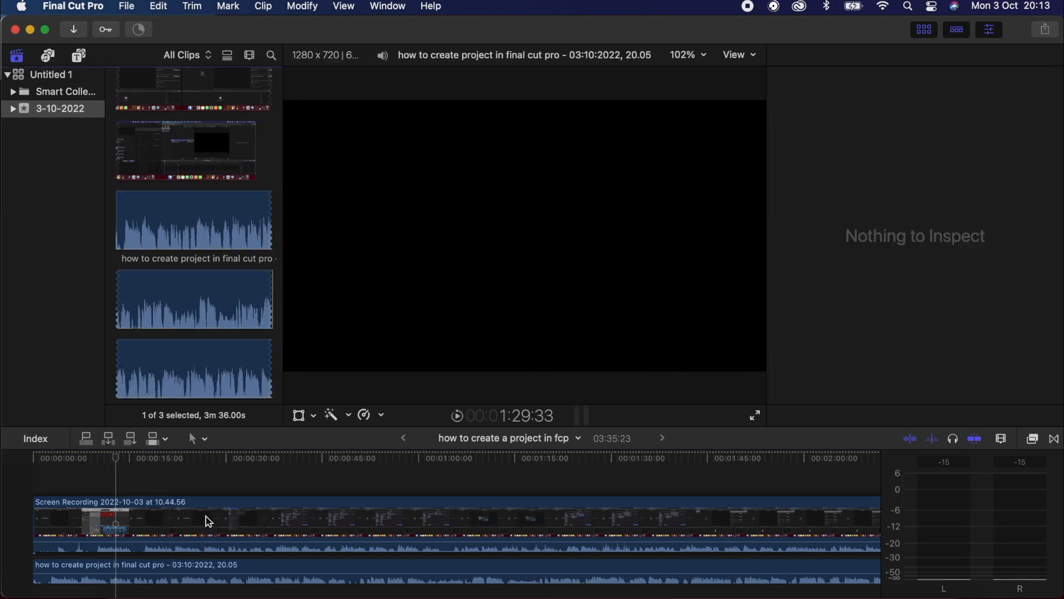
{"action": "left_click", "coordinate": [218, 284]}
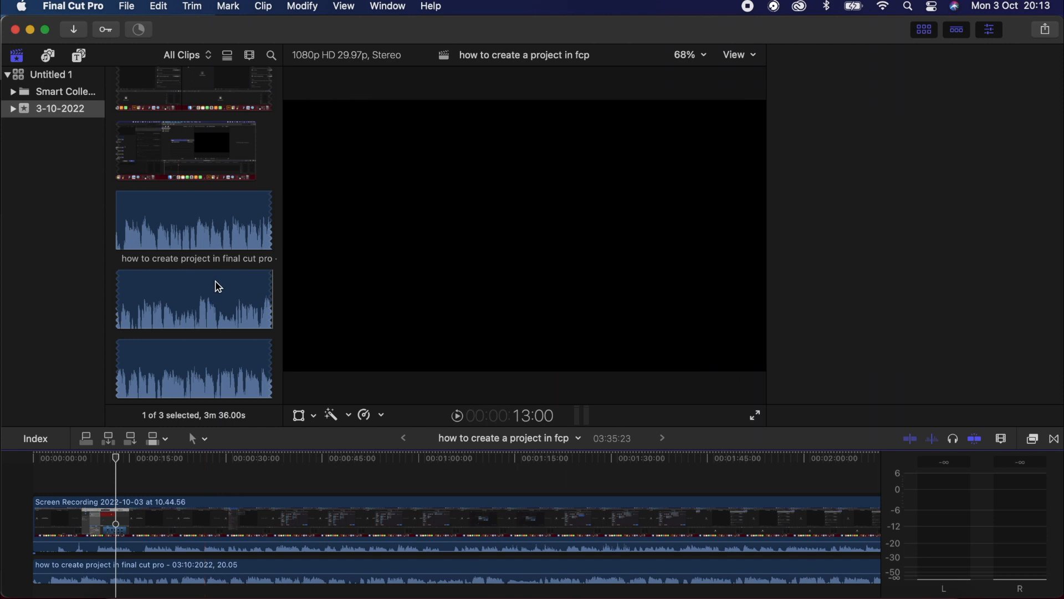
{"action": "left_click", "coordinate": [217, 286]}
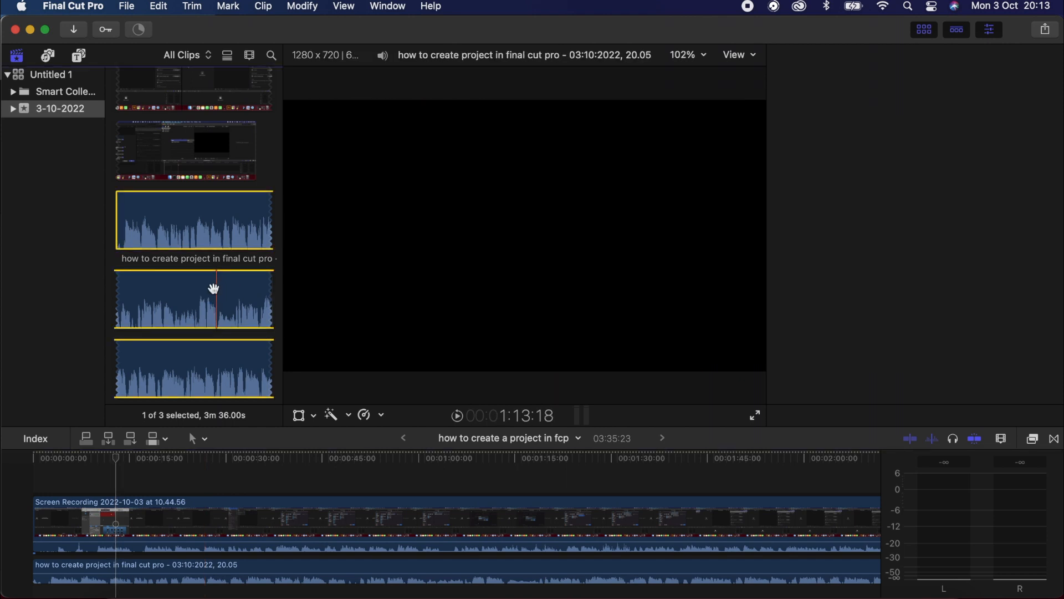
{"action": "left_click", "coordinate": [225, 230]}
{"action": "scroll", "coordinate": [211, 185], "scroll_direction": "up", "scroll_amount": 4}
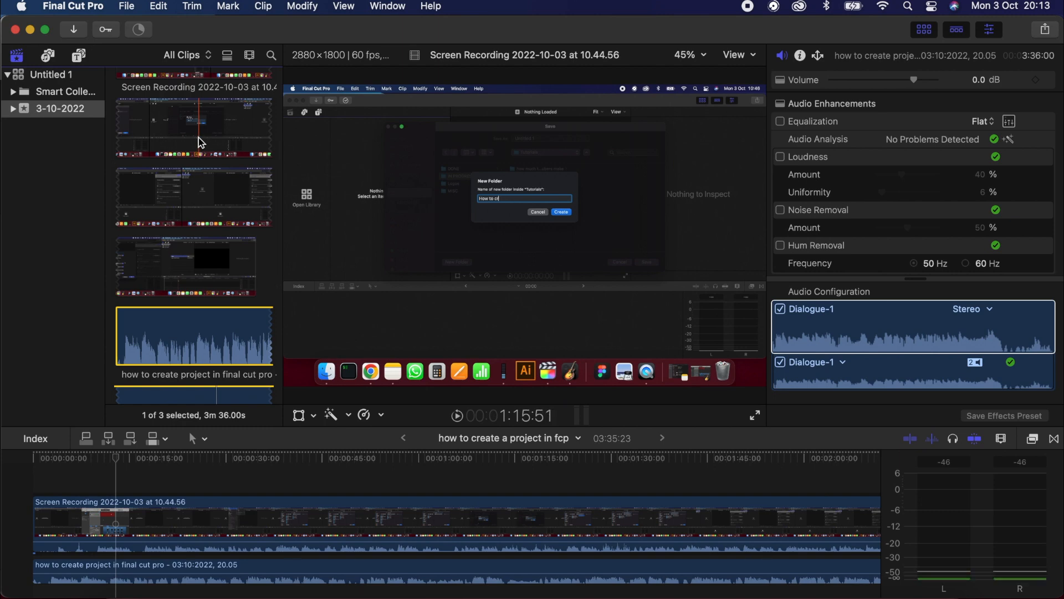
{"action": "left_click", "coordinate": [208, 139]}
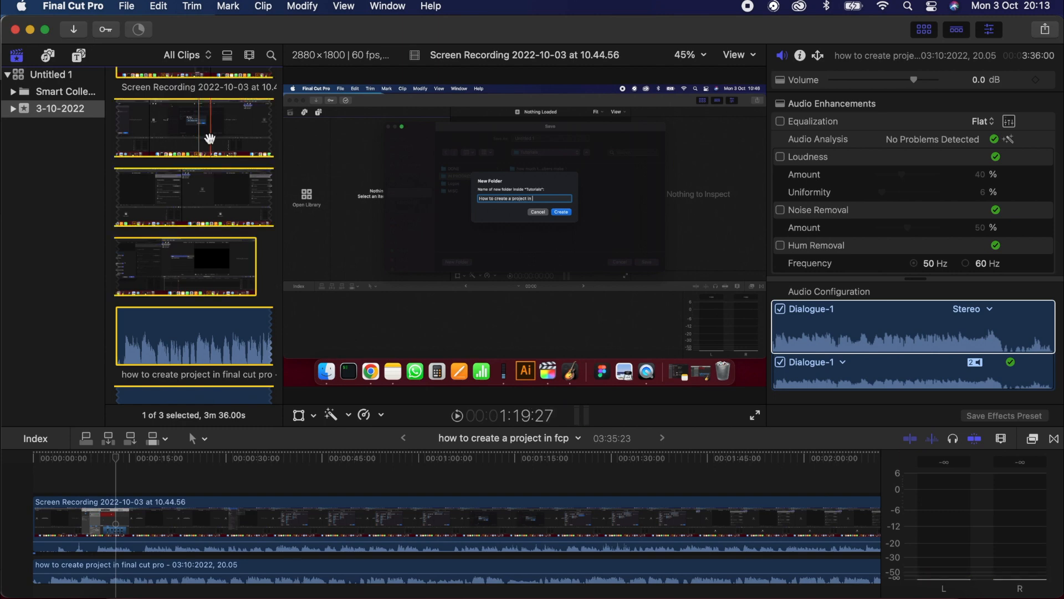
{"action": "left_click", "coordinate": [227, 224], "text": "super"}
{"action": "scroll", "coordinate": [219, 223], "scroll_direction": "up", "scroll_amount": 3}
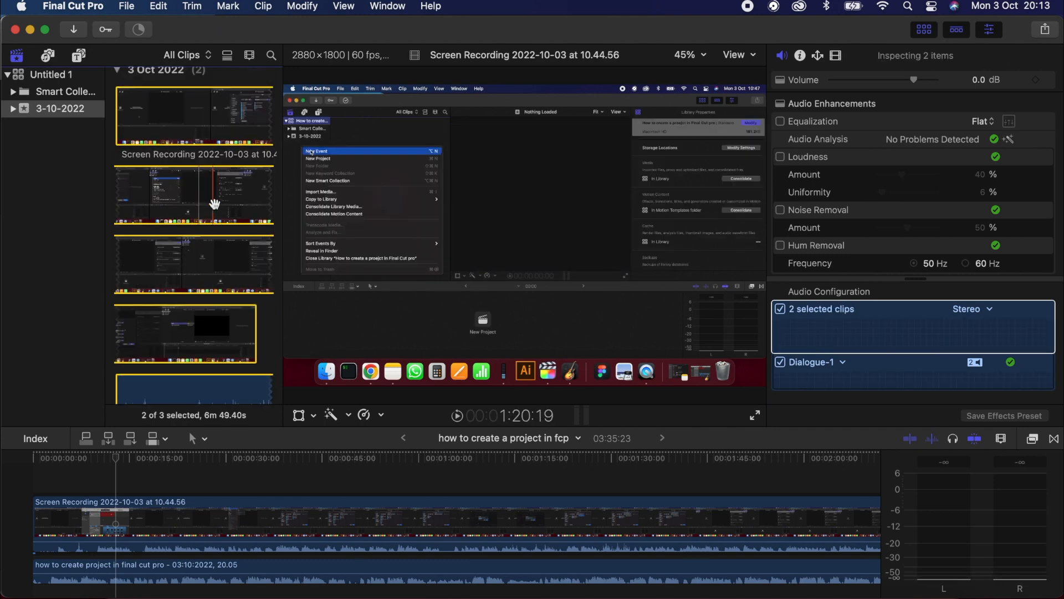
{"action": "scroll", "coordinate": [221, 227], "scroll_direction": "up", "scroll_amount": 3}
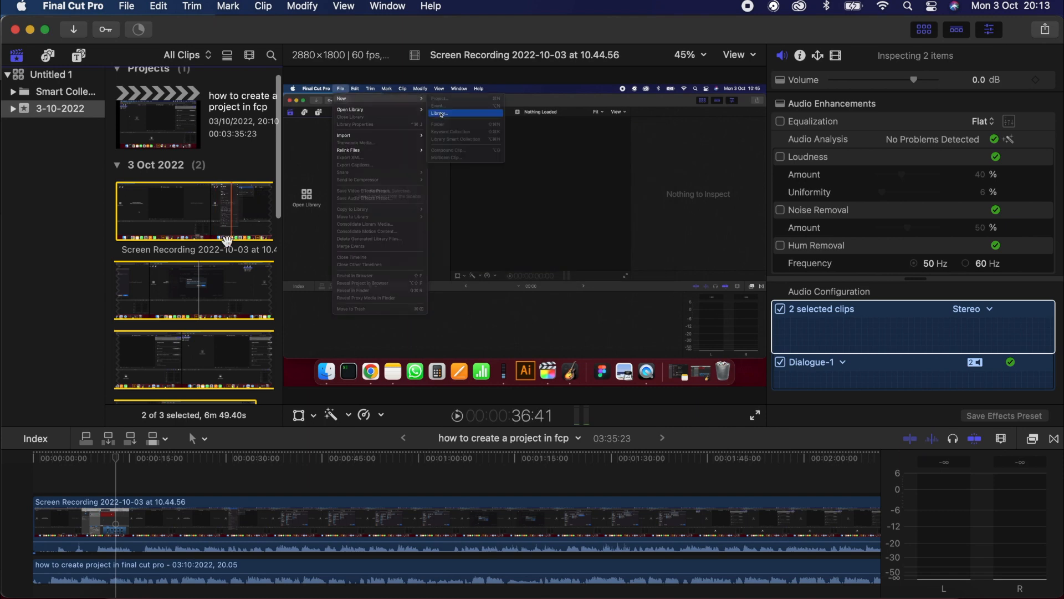
Step: Synchronize the two selected clips using audio, naming the synchronized clip "synced clip - full video/audio" in event 3-10-2022
{"action": "left_click", "coordinate": [263, 6]}
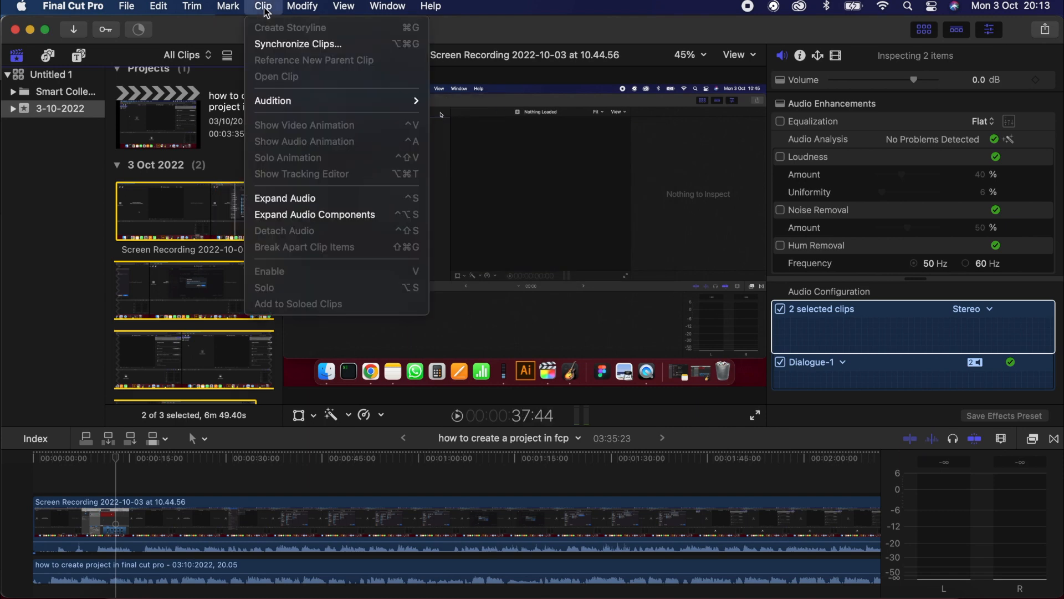
{"action": "left_click", "coordinate": [290, 45]}
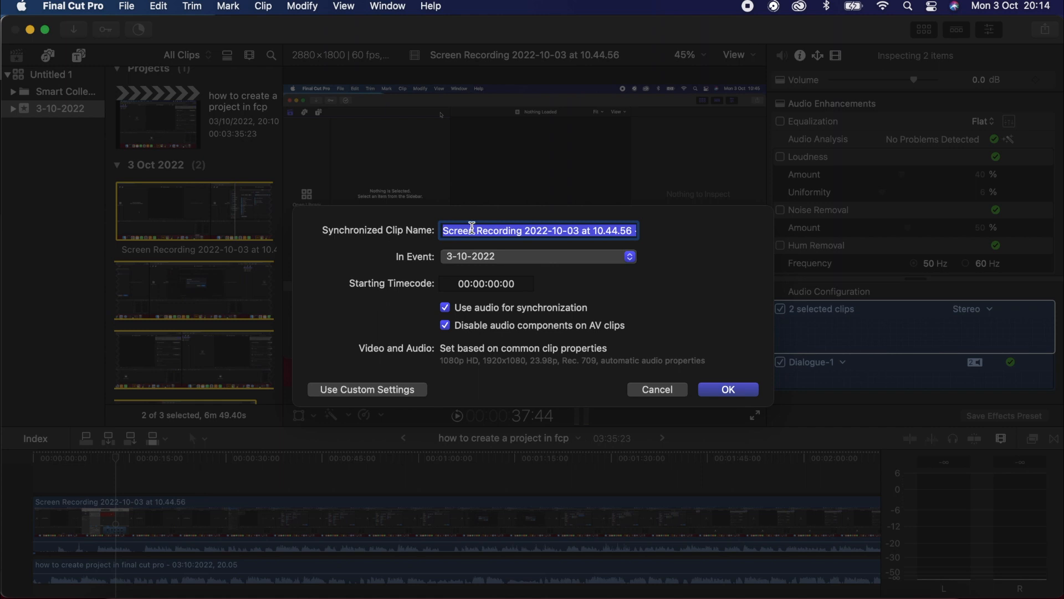
{"action": "left_click_drag", "start_coordinate": [483, 232], "coordinate": [410, 233]}
{"action": "left_click", "coordinate": [572, 230]}
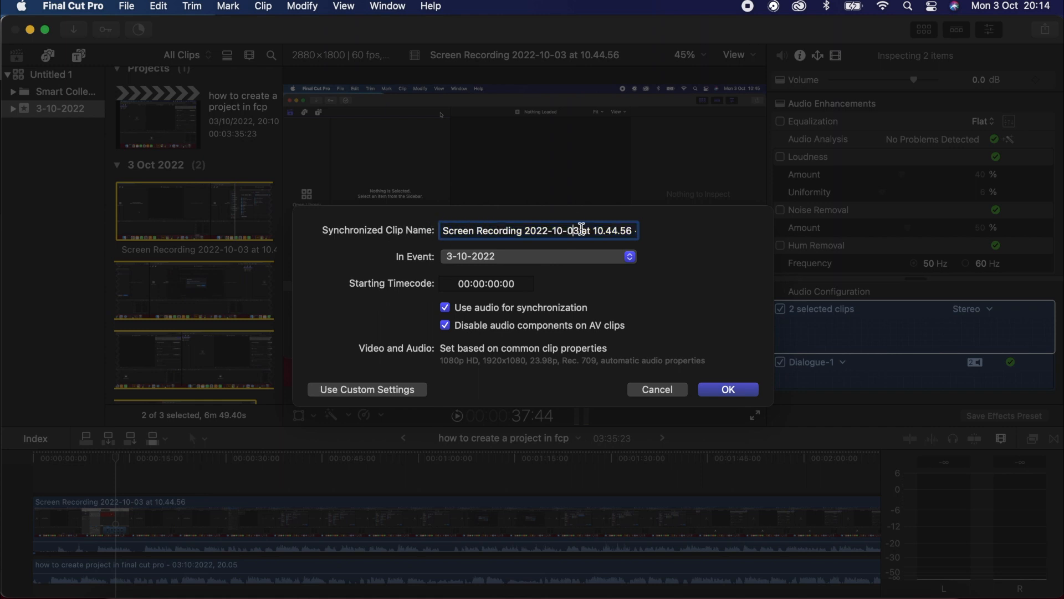
{"action": "triple_click", "coordinate": [602, 232]}
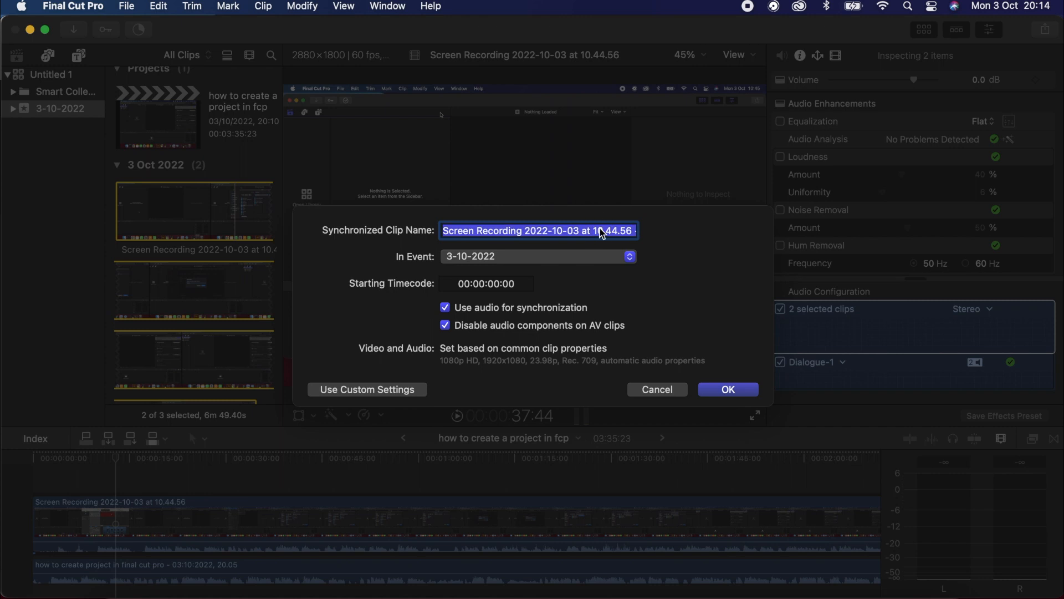
{"action": "type", "text": "synced clip - full video/audio"}
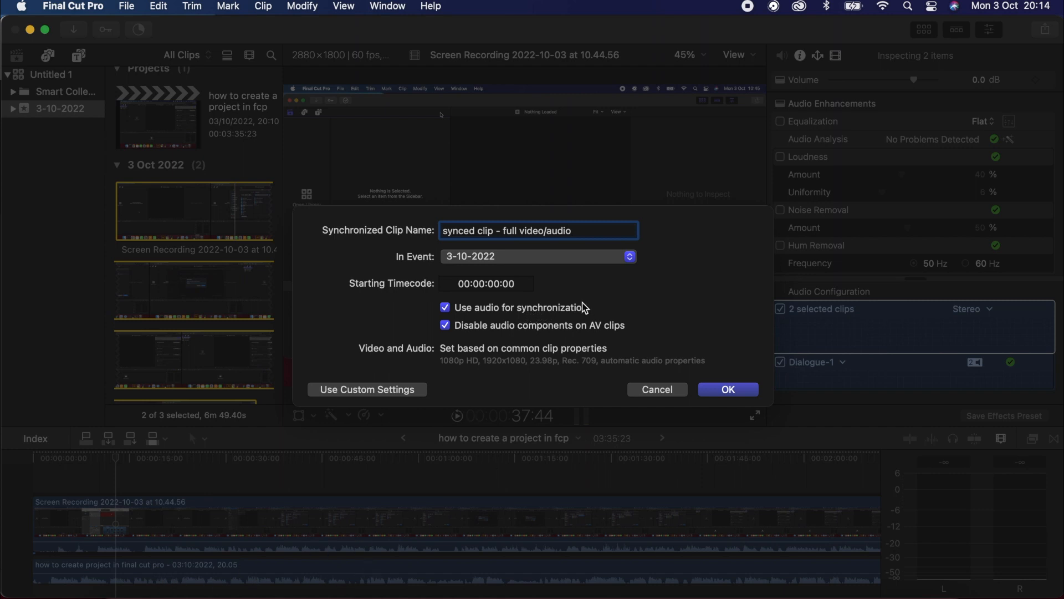
{"action": "left_click", "coordinate": [728, 389]}
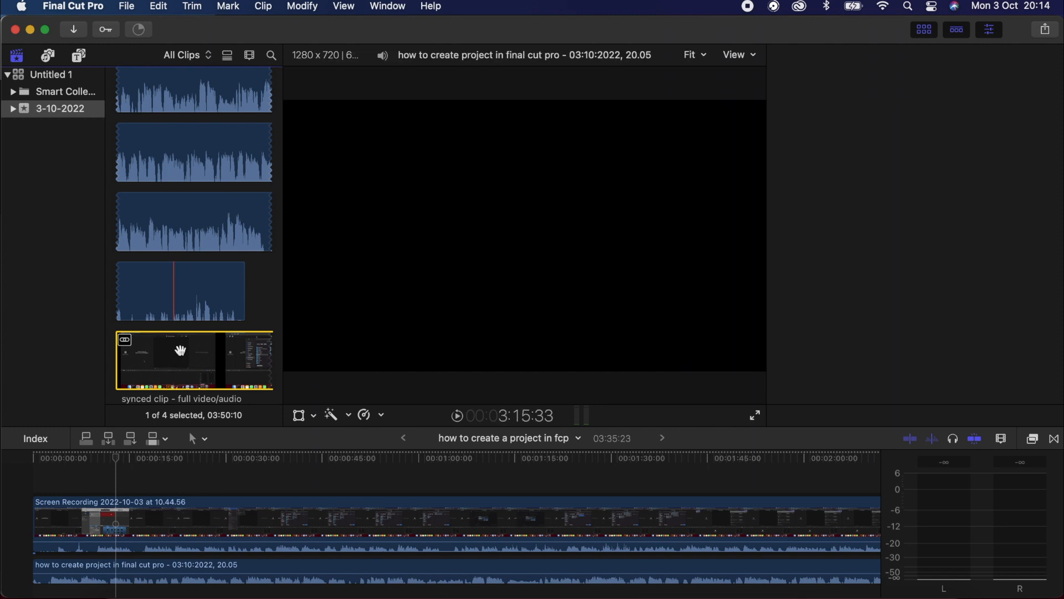
Step: Delete the old screen recording with its attached audio from the timeline and place the synced clip at the start
{"action": "scroll", "coordinate": [178, 348], "scroll_direction": "down", "scroll_amount": 3}
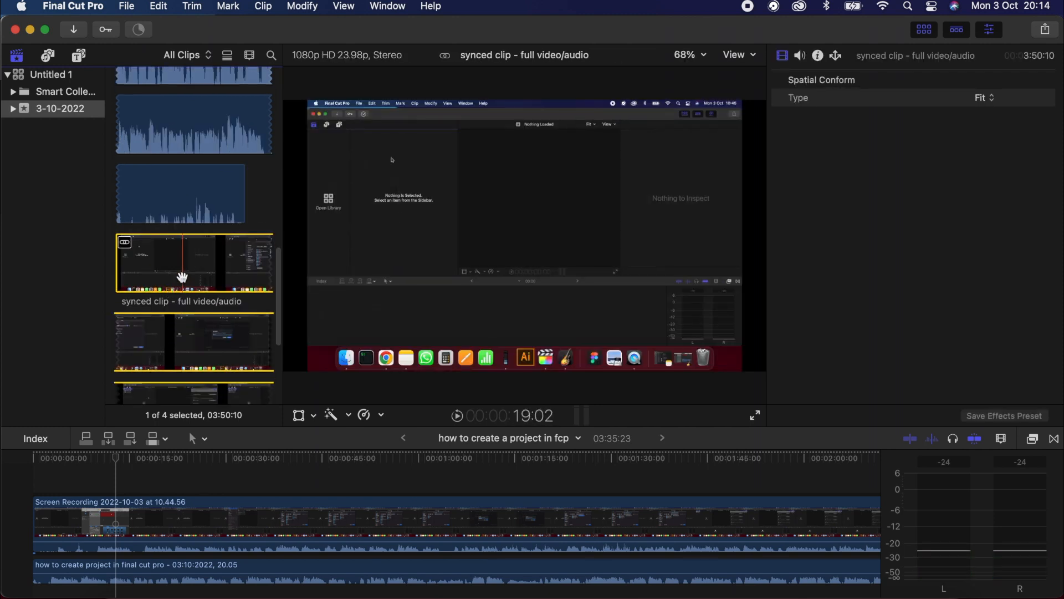
{"action": "left_click", "coordinate": [154, 528]}
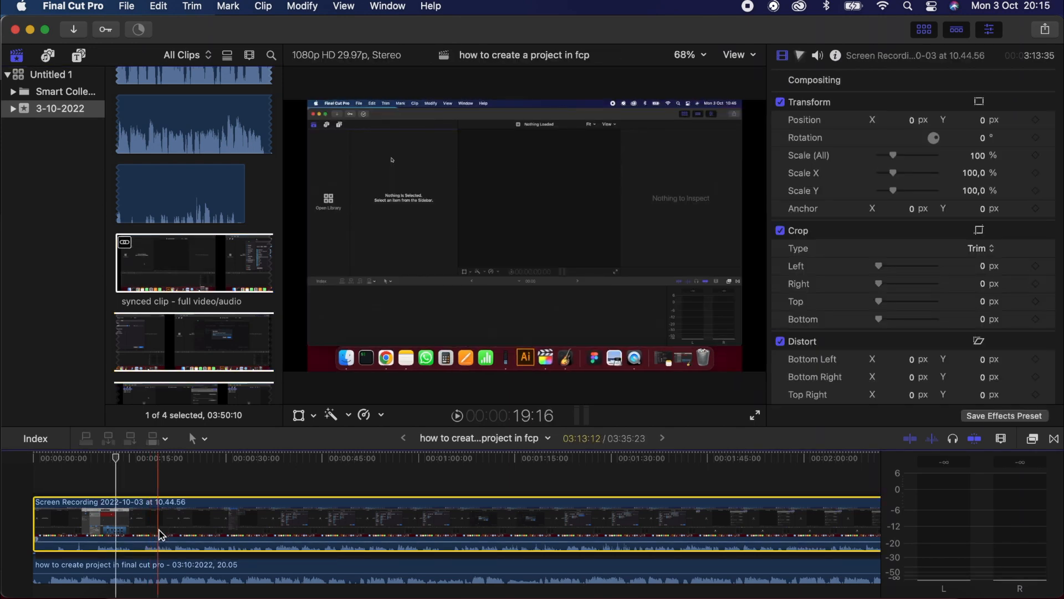
{"action": "key", "text": "Delete"}
{"action": "left_click_drag", "start_coordinate": [188, 250], "coordinate": [60, 527]}
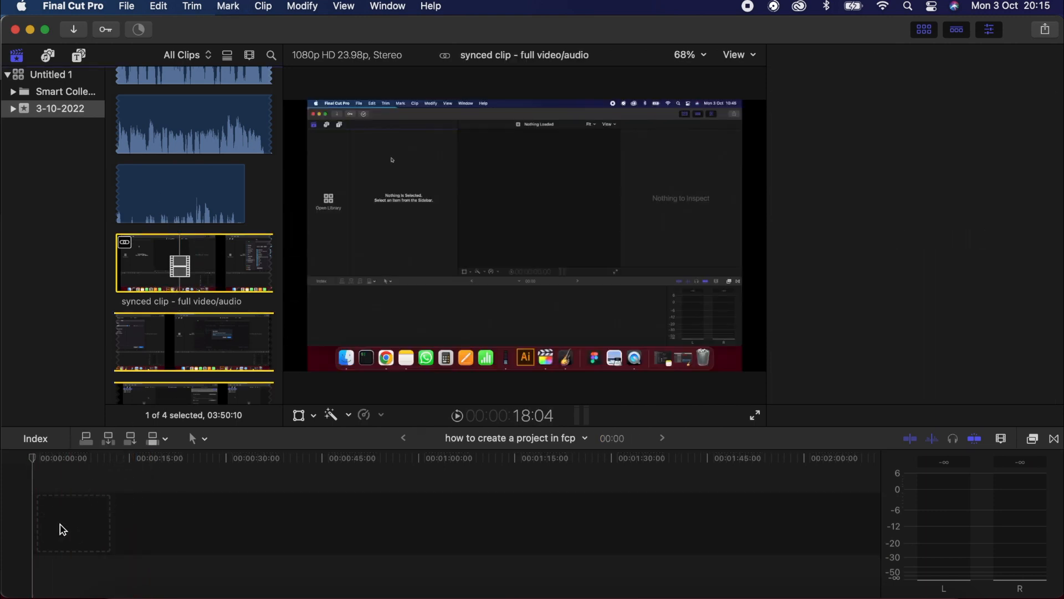
{"action": "left_click", "coordinate": [86, 504]}
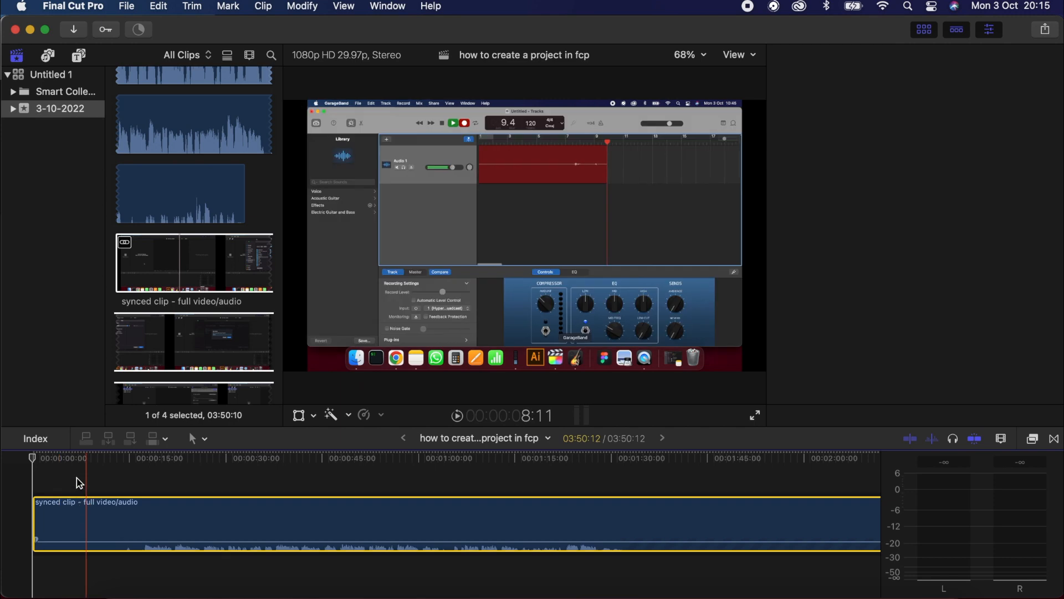
Step: Play the synced clip from where the speech begins with the volume raised, then stop and place the playhead at about 00:00:59:07
{"action": "left_click", "coordinate": [137, 478]}
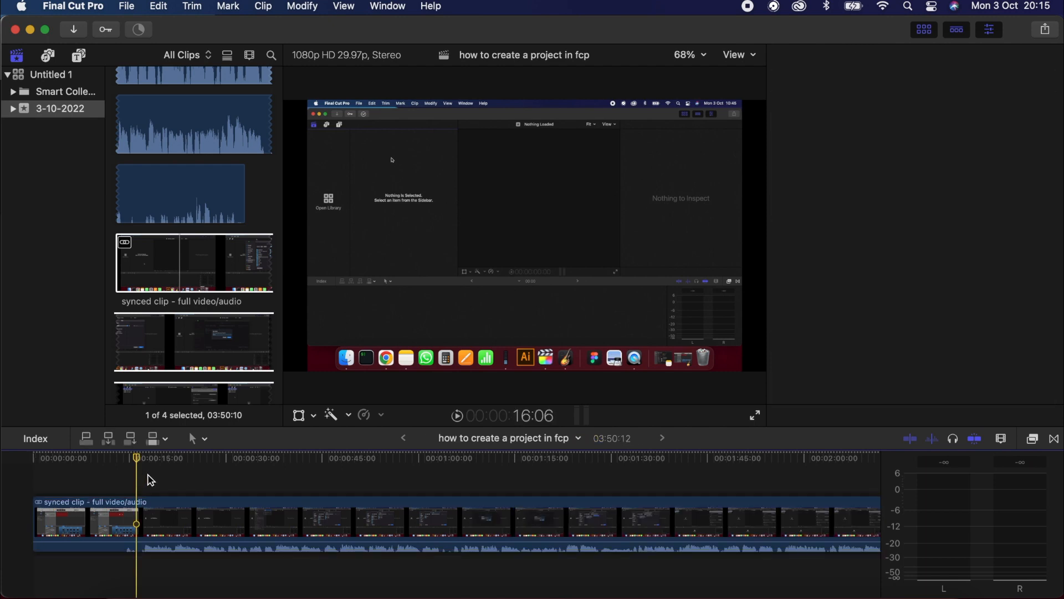
{"action": "left_click", "coordinate": [148, 476]}
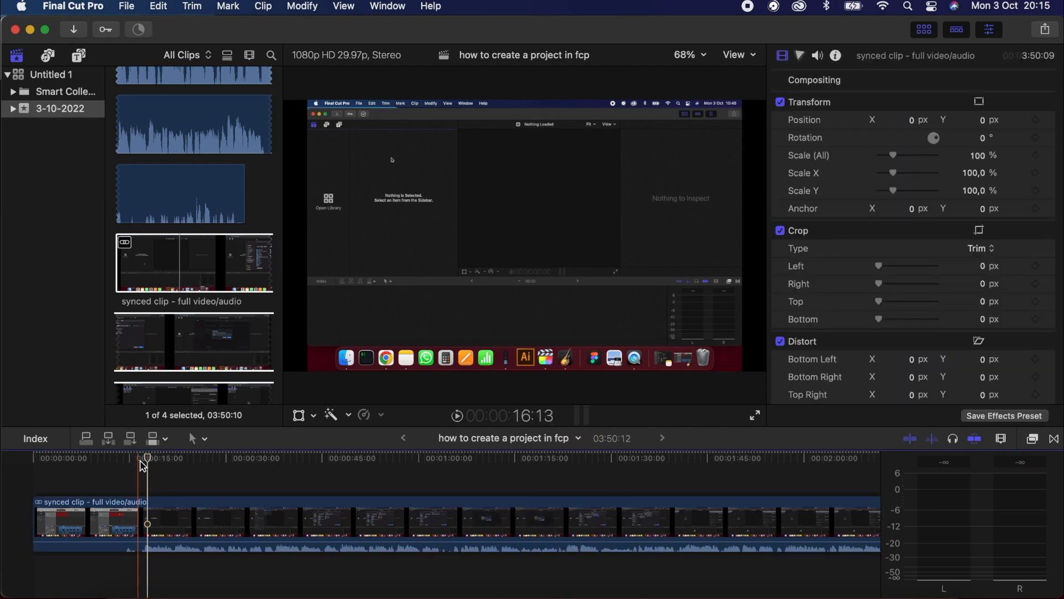
{"action": "key", "text": "space"}
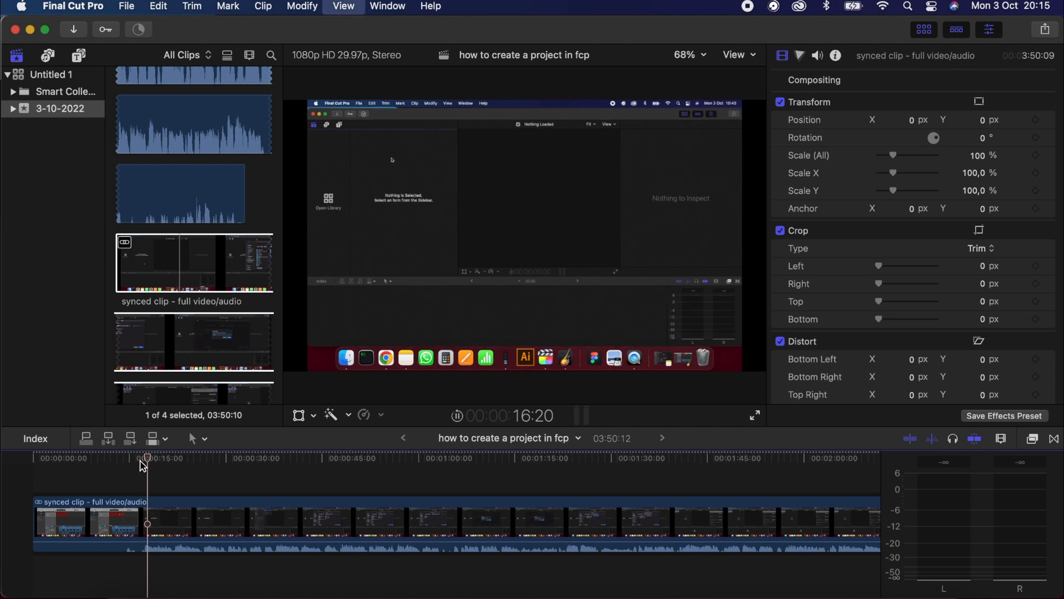
{"action": "key", "text": "XF86AudioRaiseVolume"}
{"action": "key", "text": "XF86AudioRaiseVolume"}
{"action": "key", "text": "XF86AudioRaiseVolume"}
{"action": "key", "text": "XF86AudioRaiseVolume"}
{"action": "key", "text": "XF86AudioRaiseVolume"}
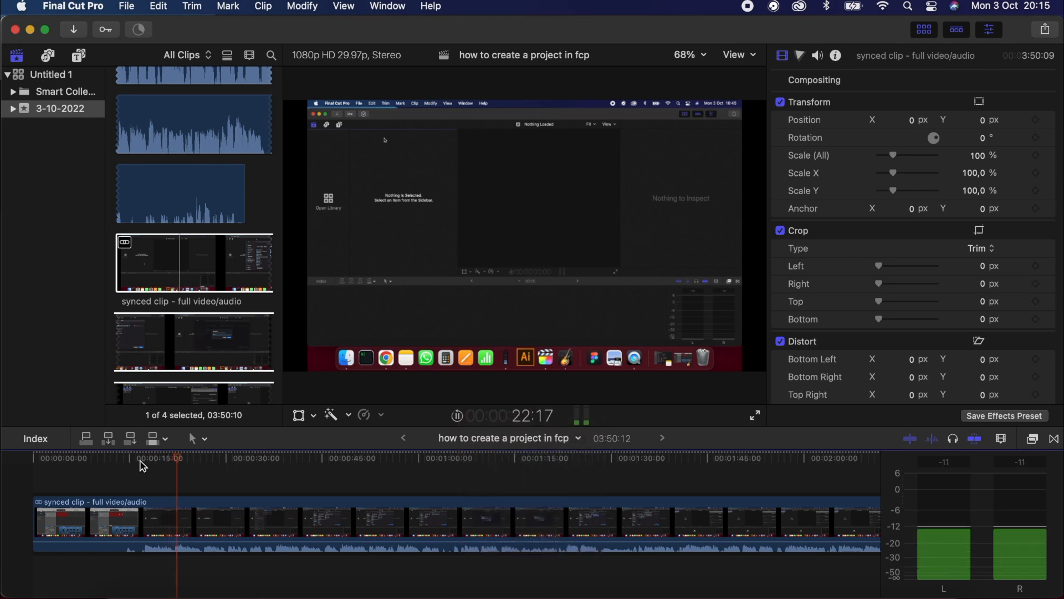
{"action": "key", "text": "XF86AudioRaiseVolume"}
{"action": "key", "text": "XF86AudioRaiseVolume"}
{"action": "key", "text": "XF86AudioRaiseVolume"}
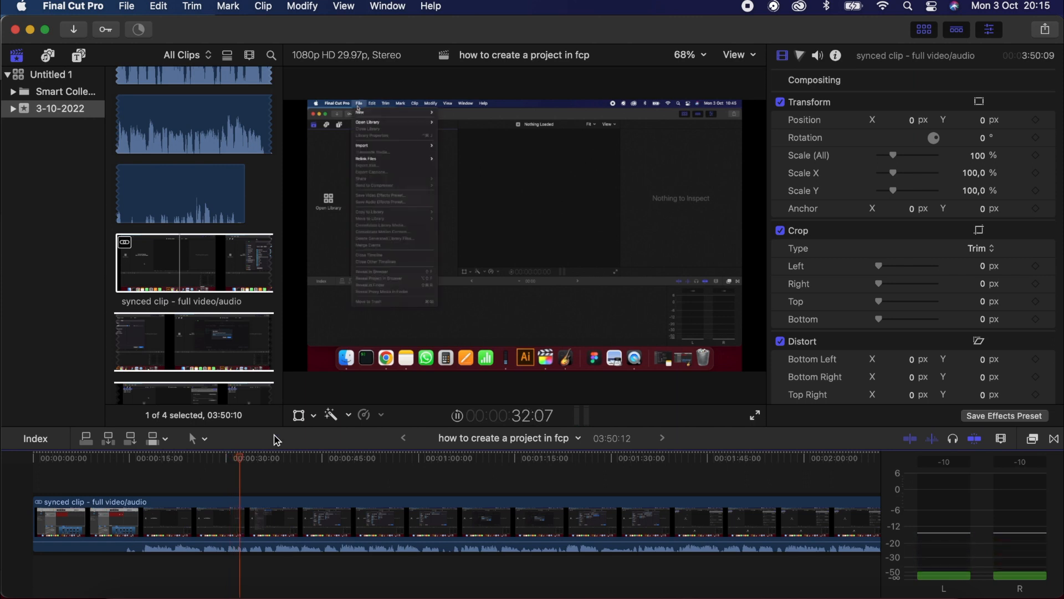
{"action": "left_click", "coordinate": [457, 415]}
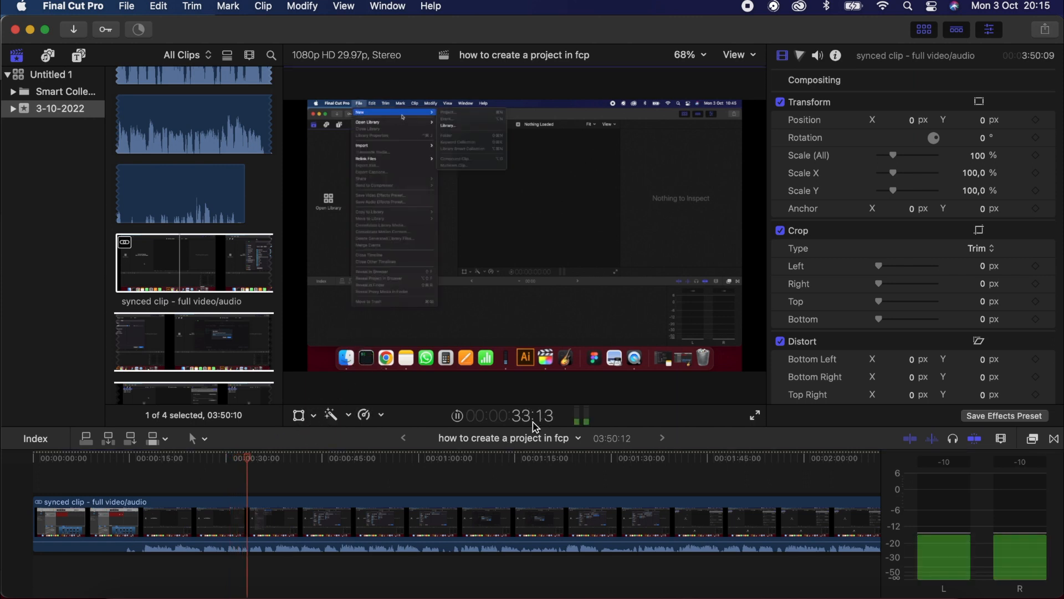
{"action": "left_click", "coordinate": [413, 477]}
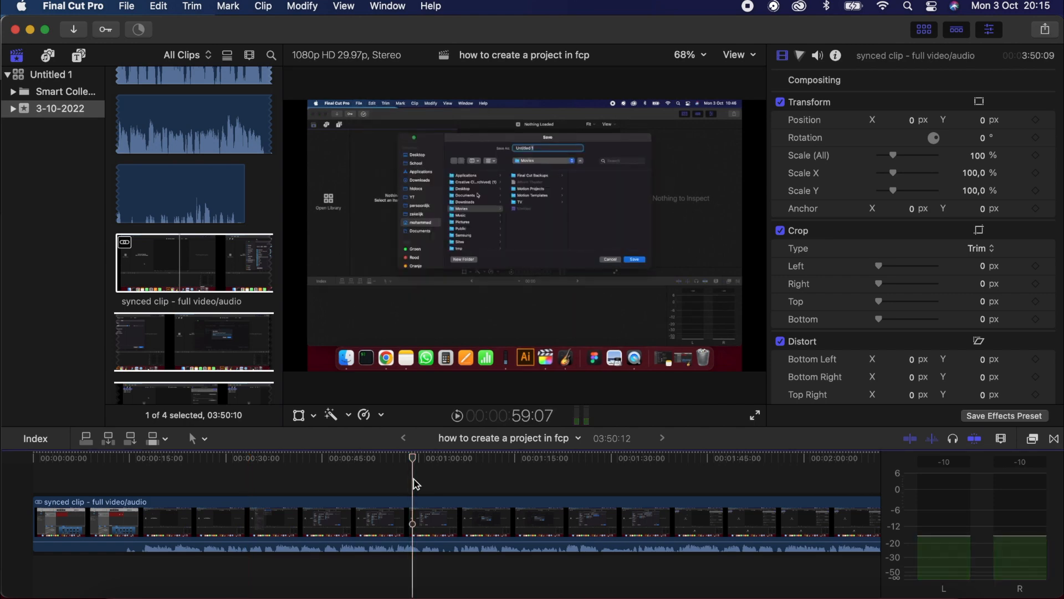